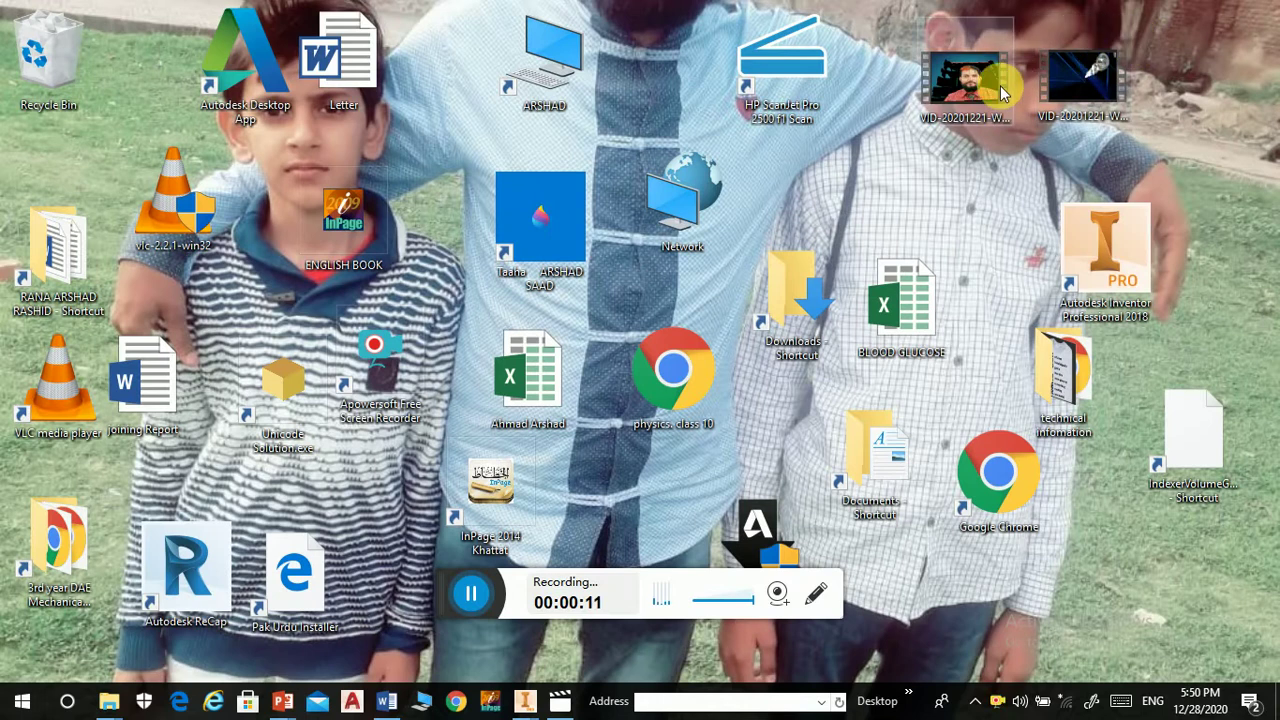
Play the first video on the desktop and switch to the open Autodesk Inventor part sketch
double_click(1000, 85)
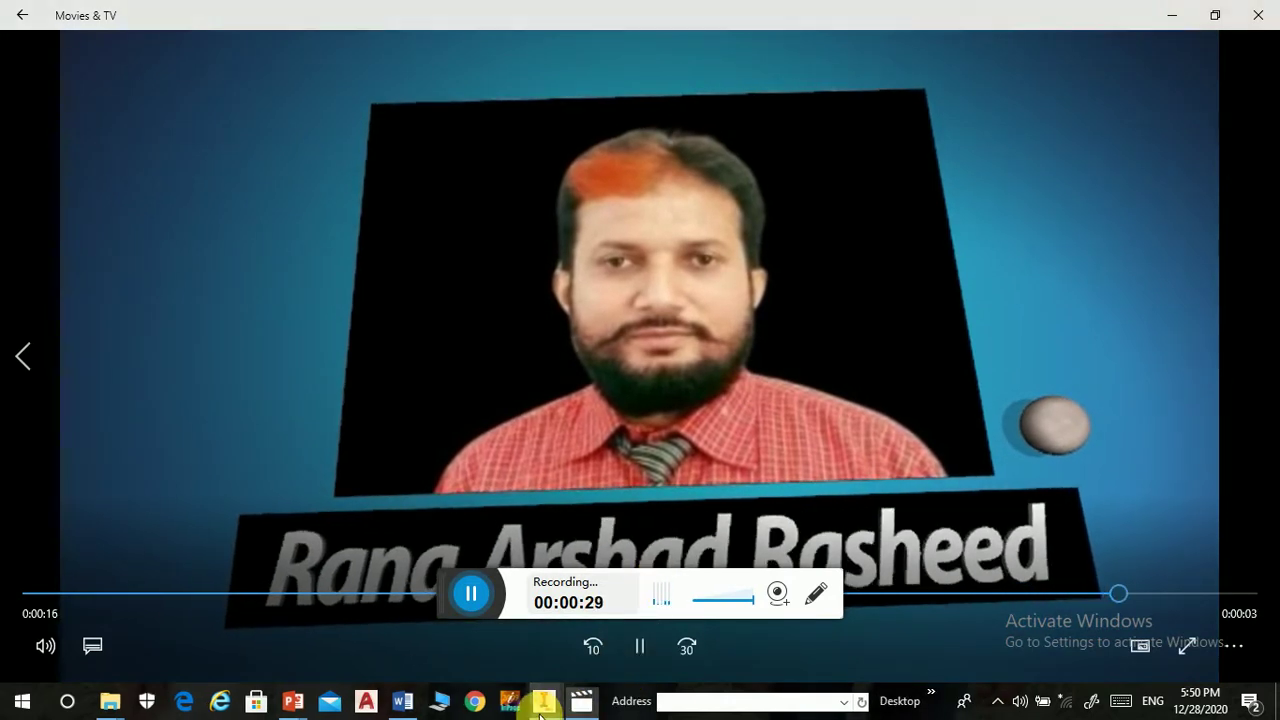
mouse_move(543, 700)
left_click(628, 611)
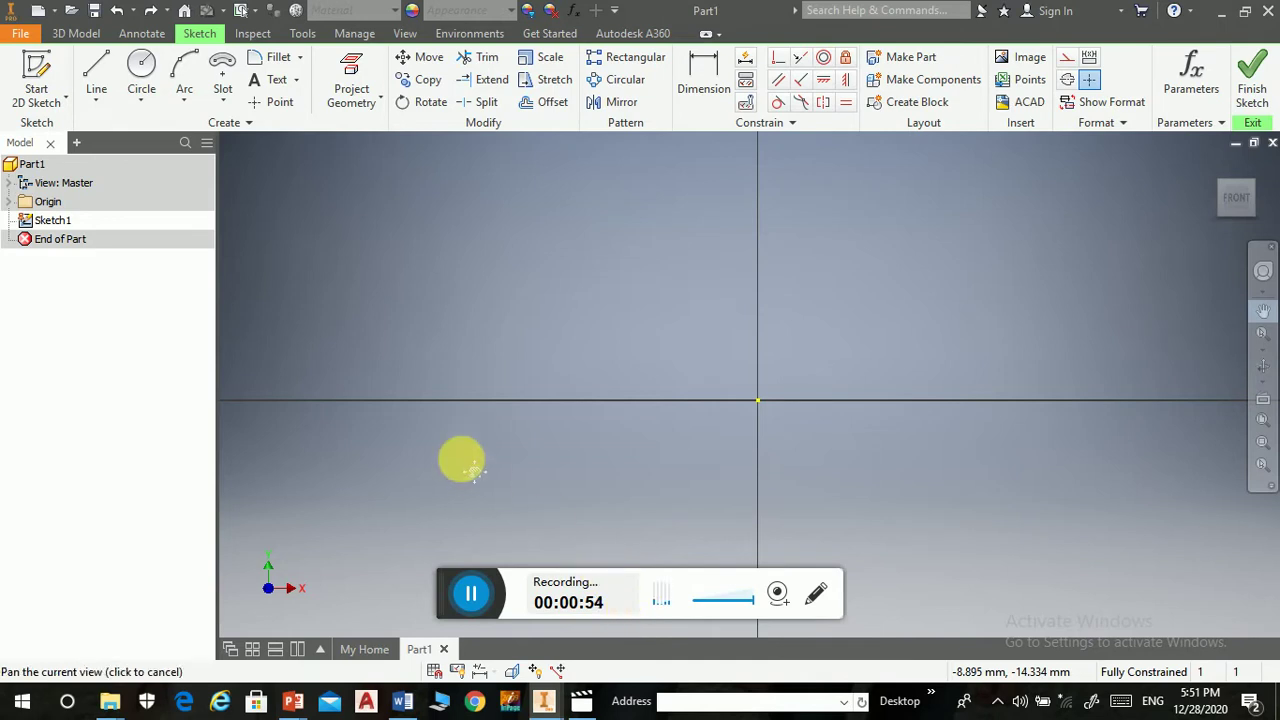
Sketch a horizontal Center to Center slot above and left of the origin, about 16.4 mm between arc centers and 3.7 mm wide
left_click(223, 100)
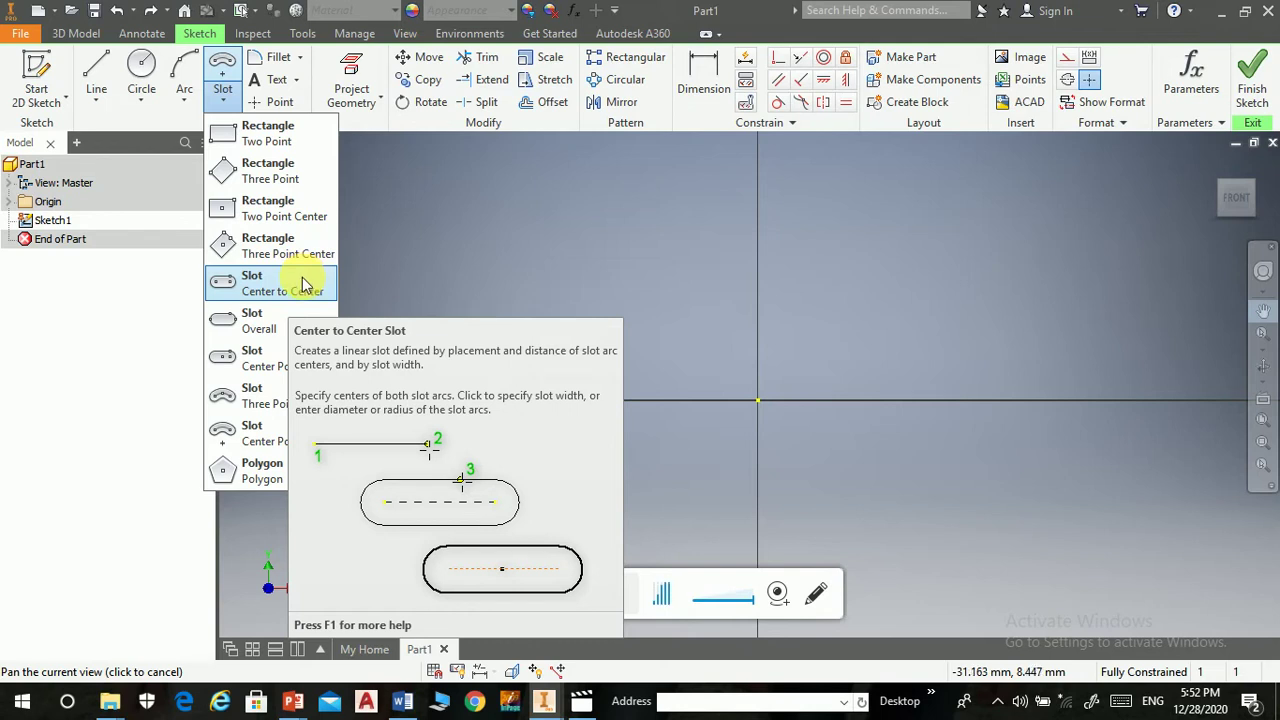
left_click(305, 283)
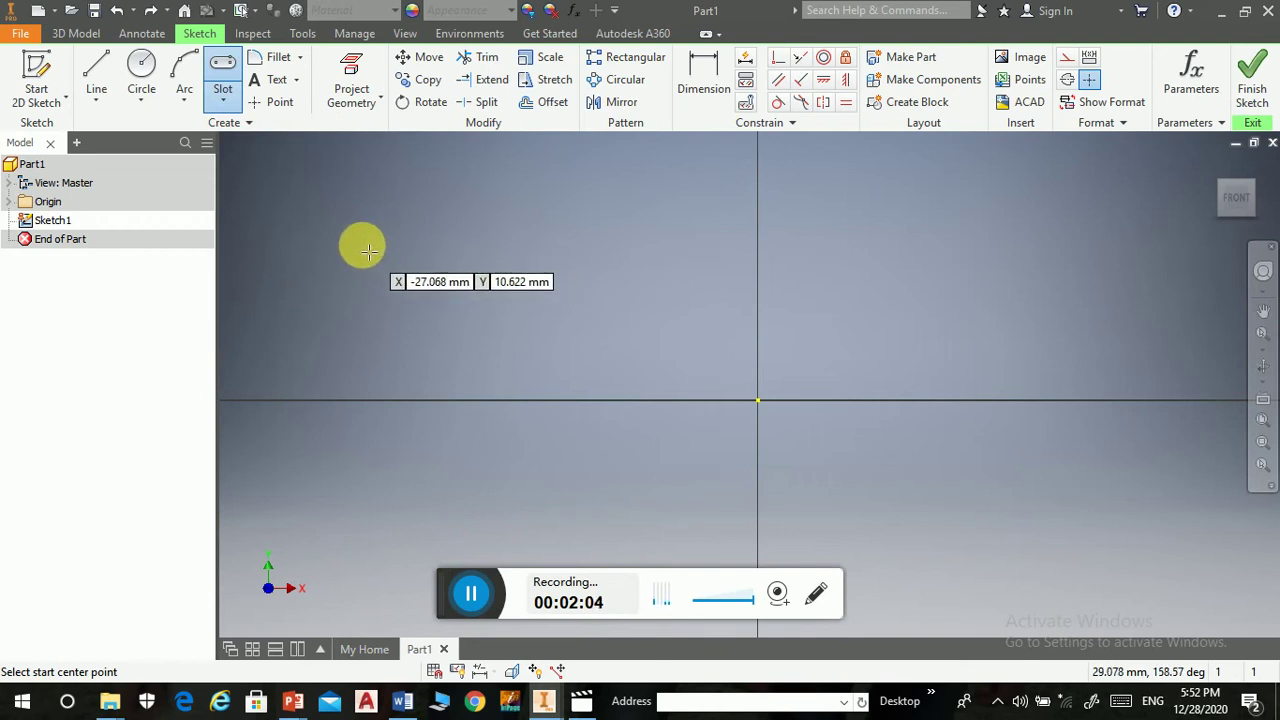
left_click(360, 244)
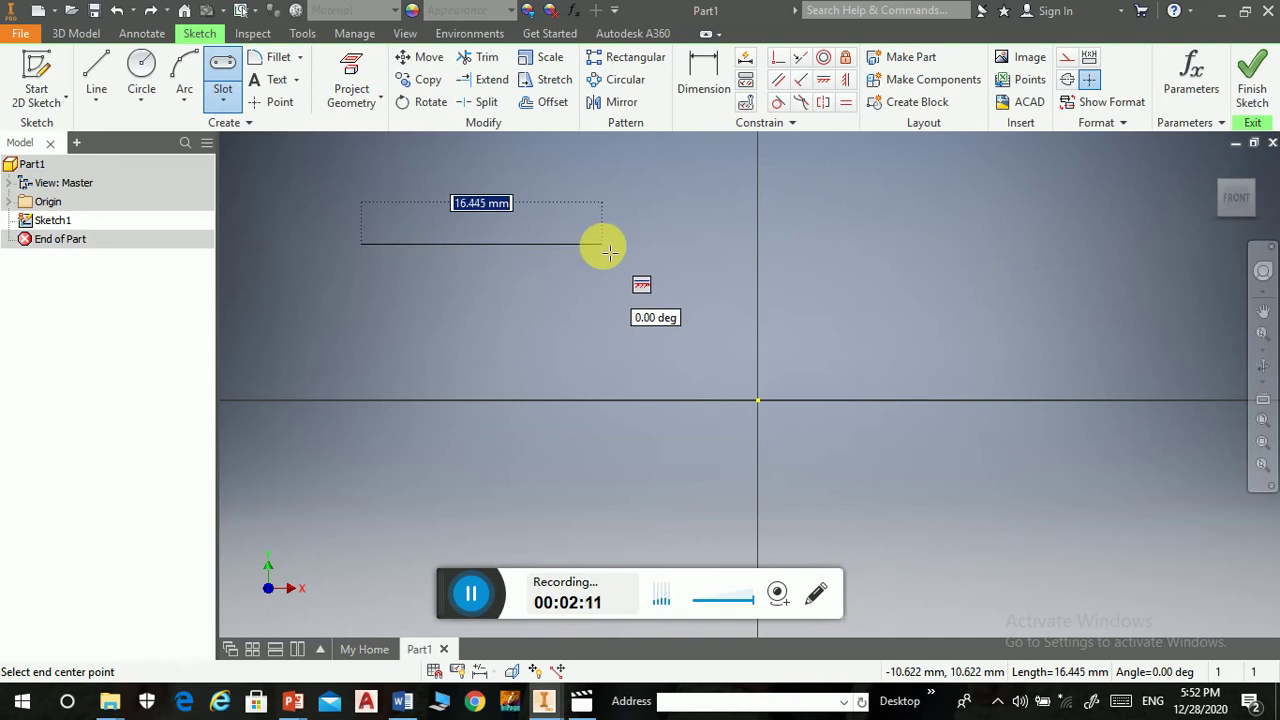
left_click(602, 246)
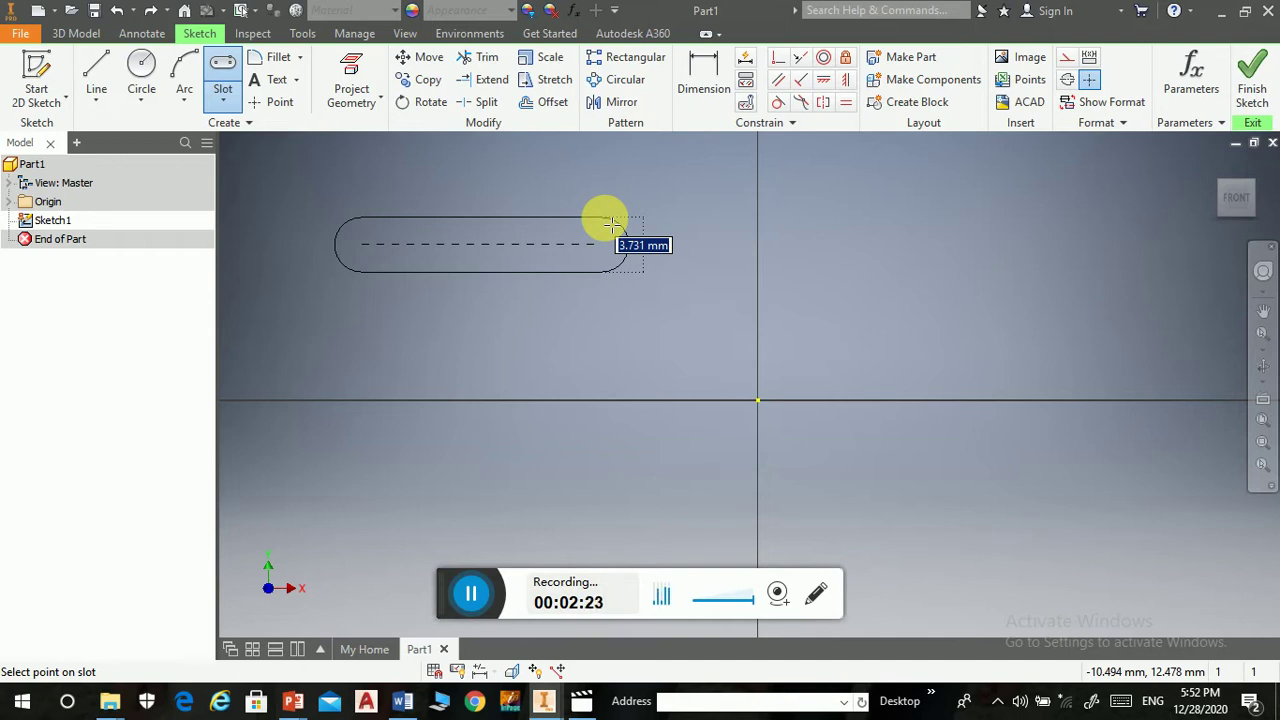
left_click(612, 224)
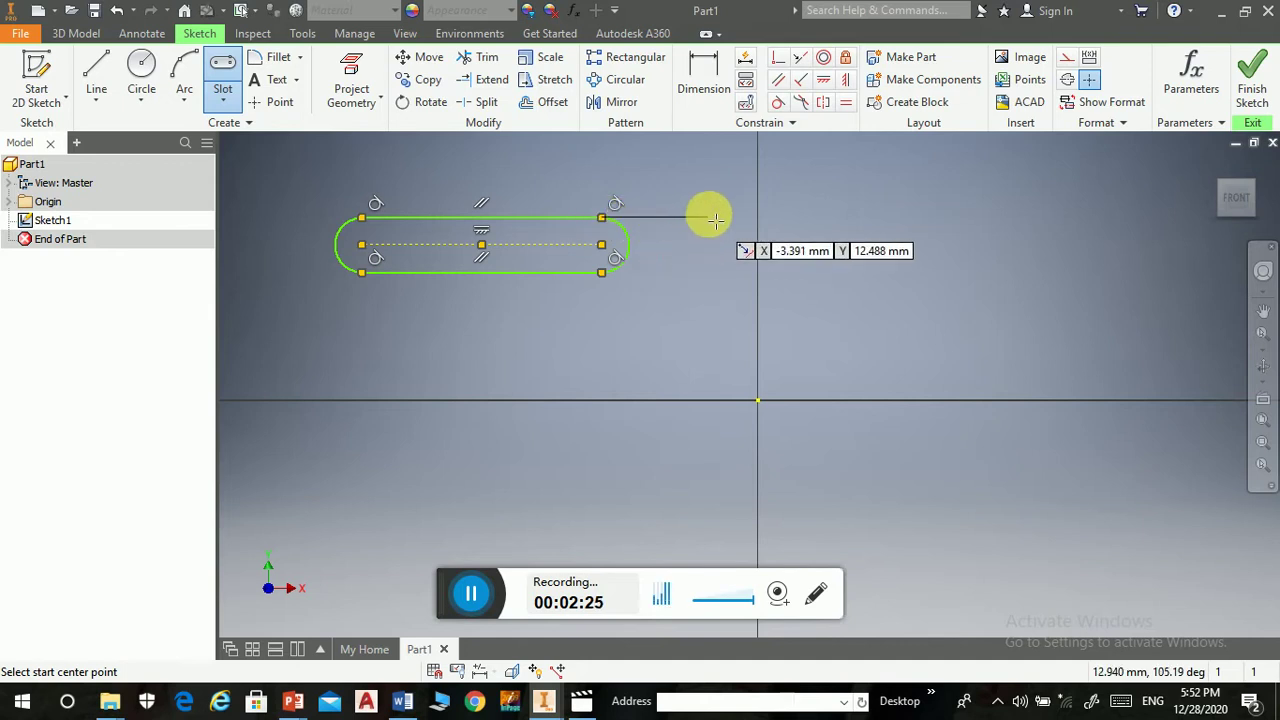
Sketch a horizontal Overall slot about 4.4 mm wide directly below the first slot, left of the origin
left_click(214, 112)
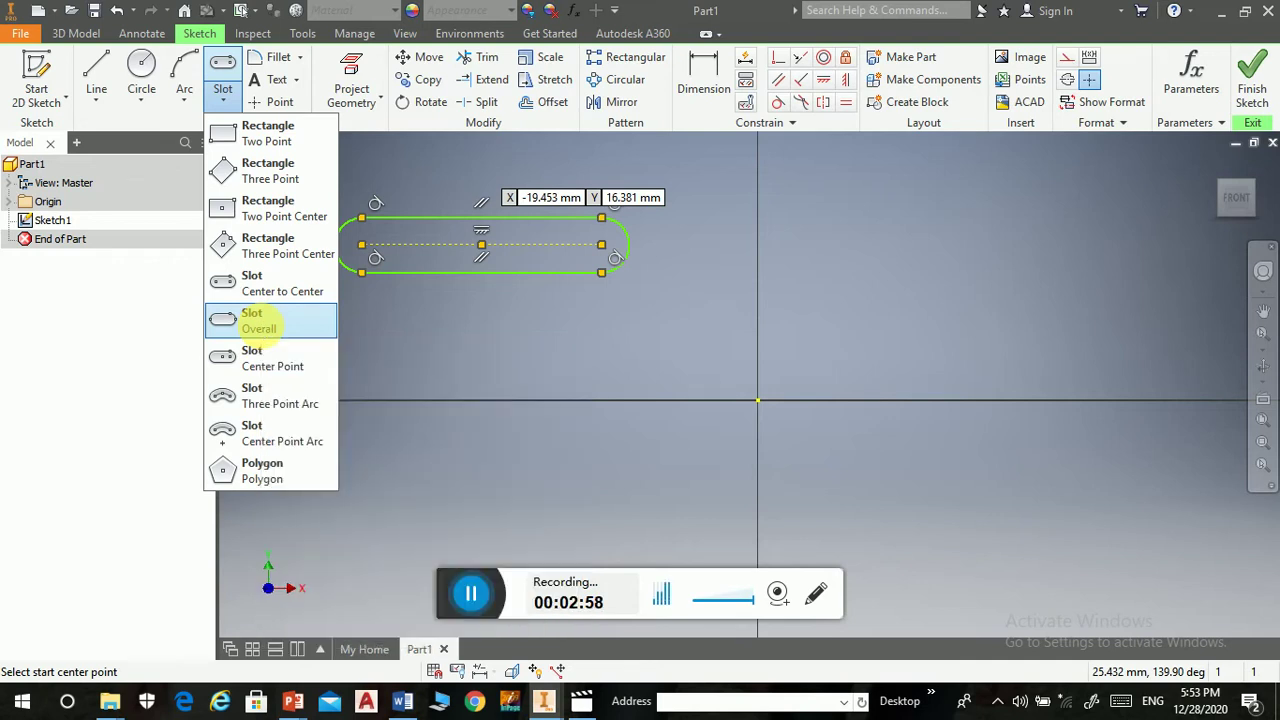
left_click(263, 330)
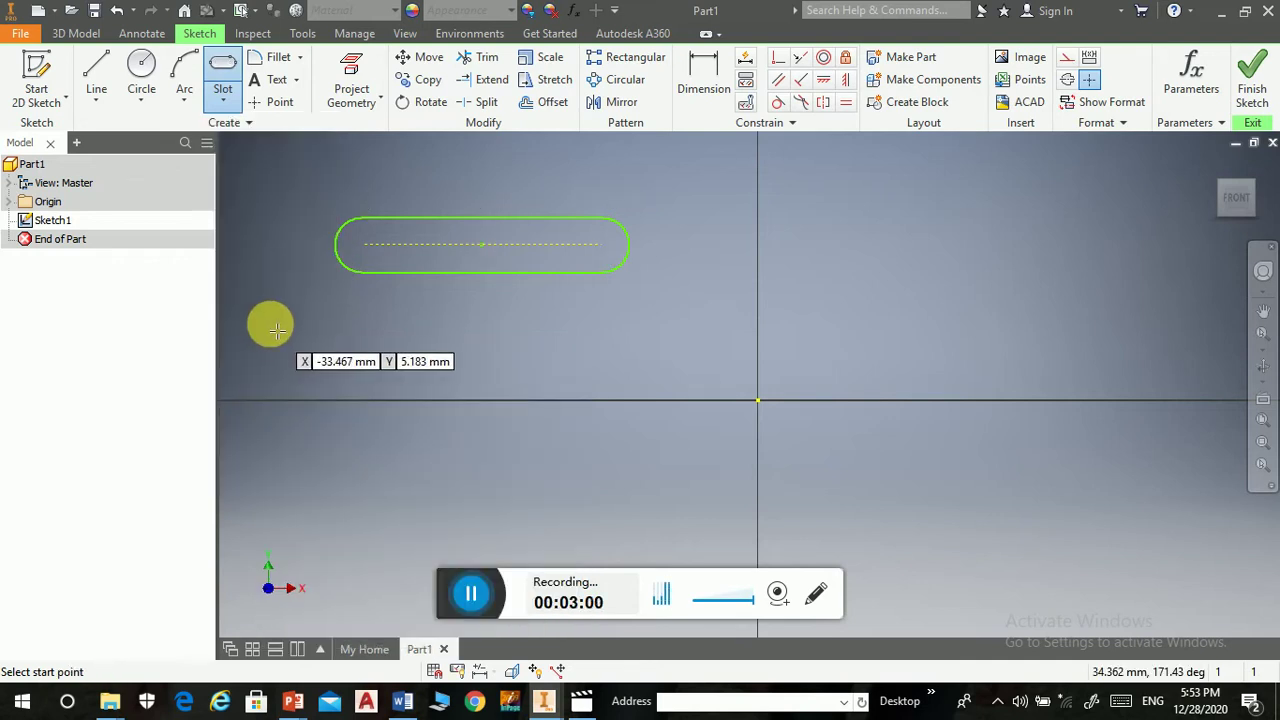
left_click(345, 380)
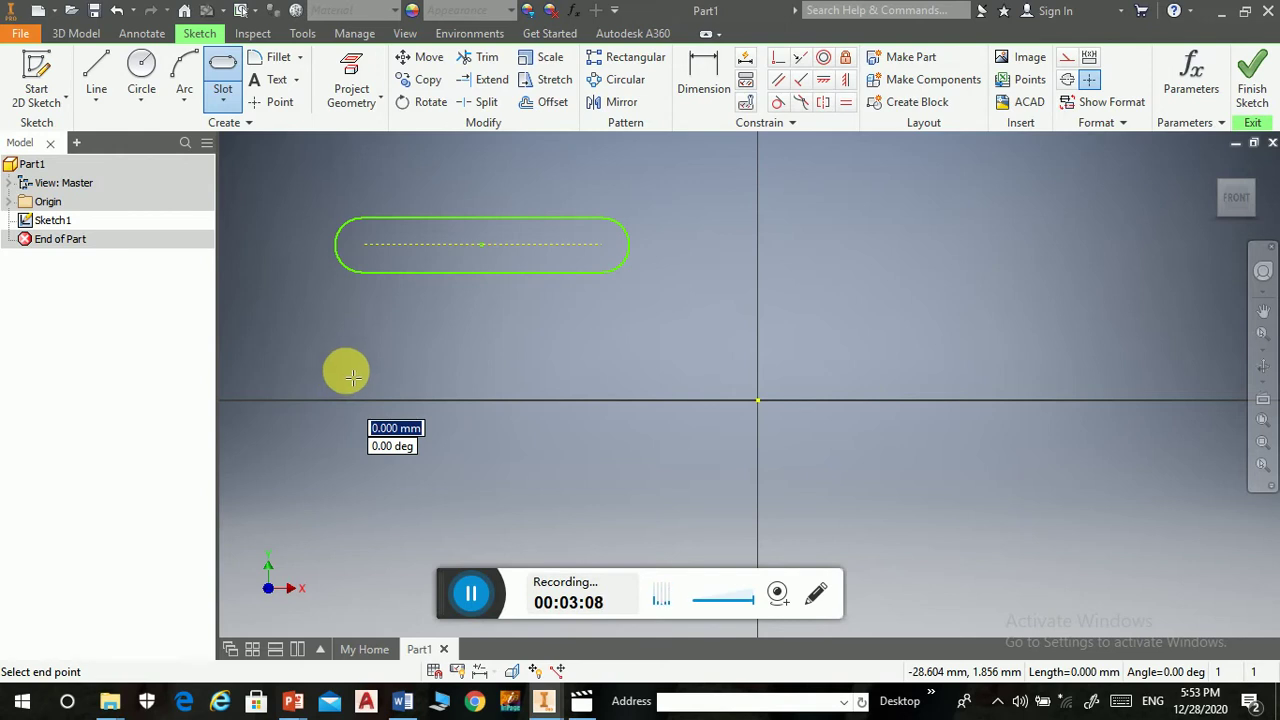
left_click(621, 378)
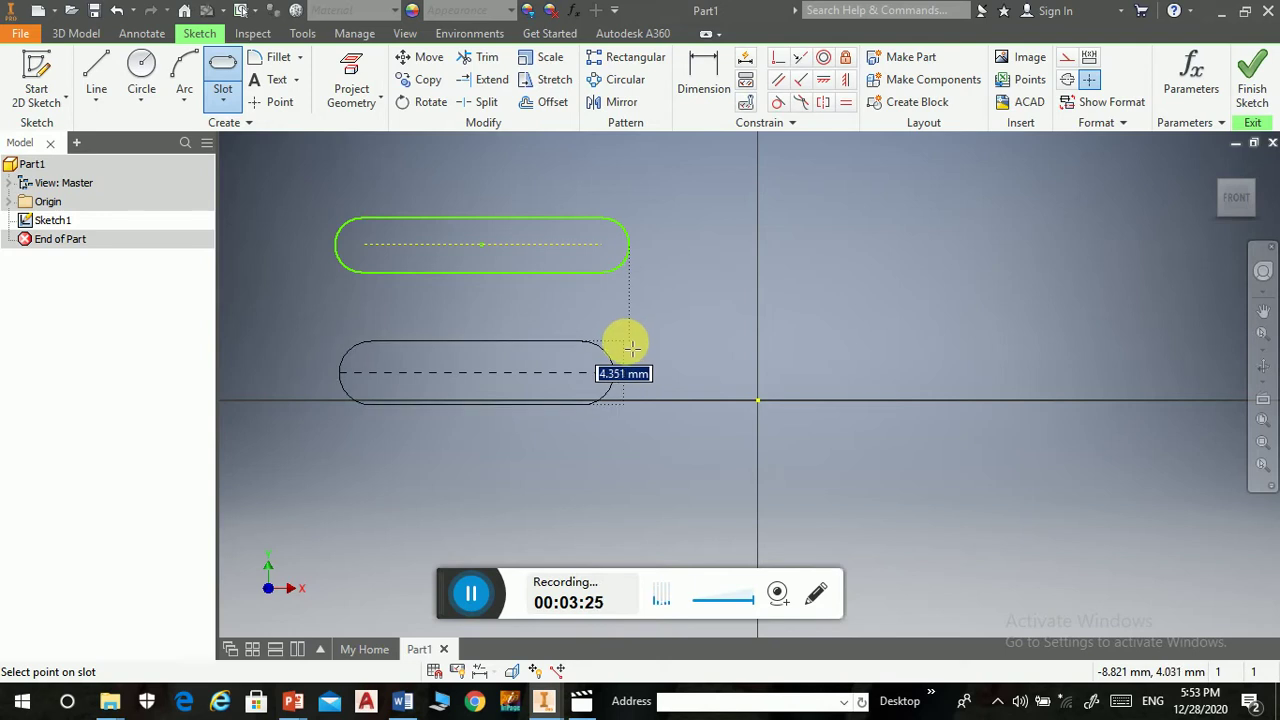
left_click(632, 347)
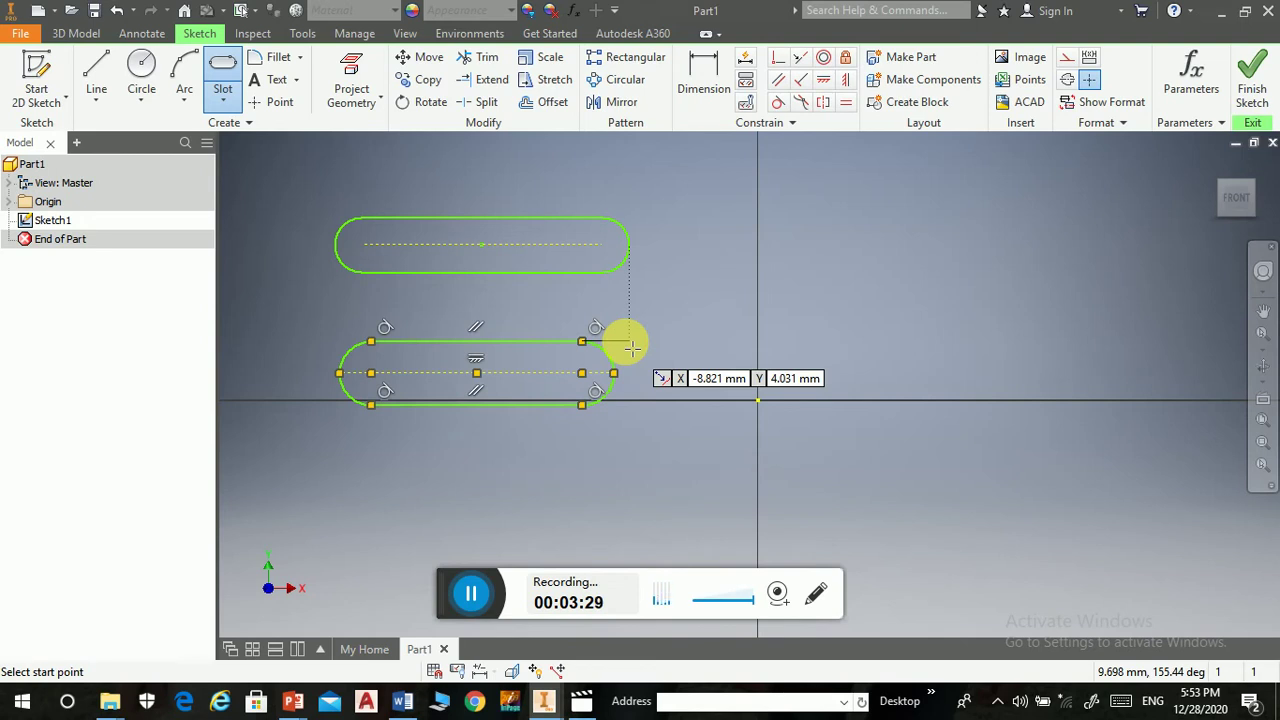
Sketch a horizontal Center Point slot about 5 mm wide below the two existing slots
left_click(223, 109)
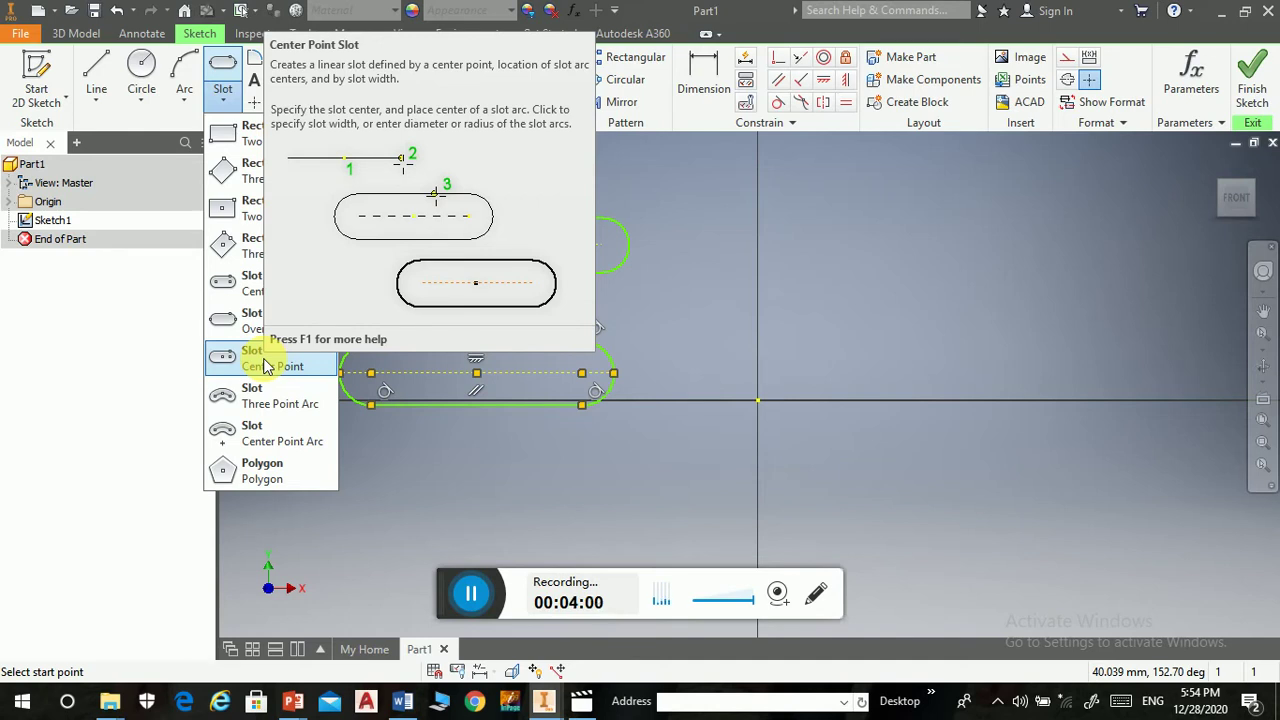
left_click(266, 366)
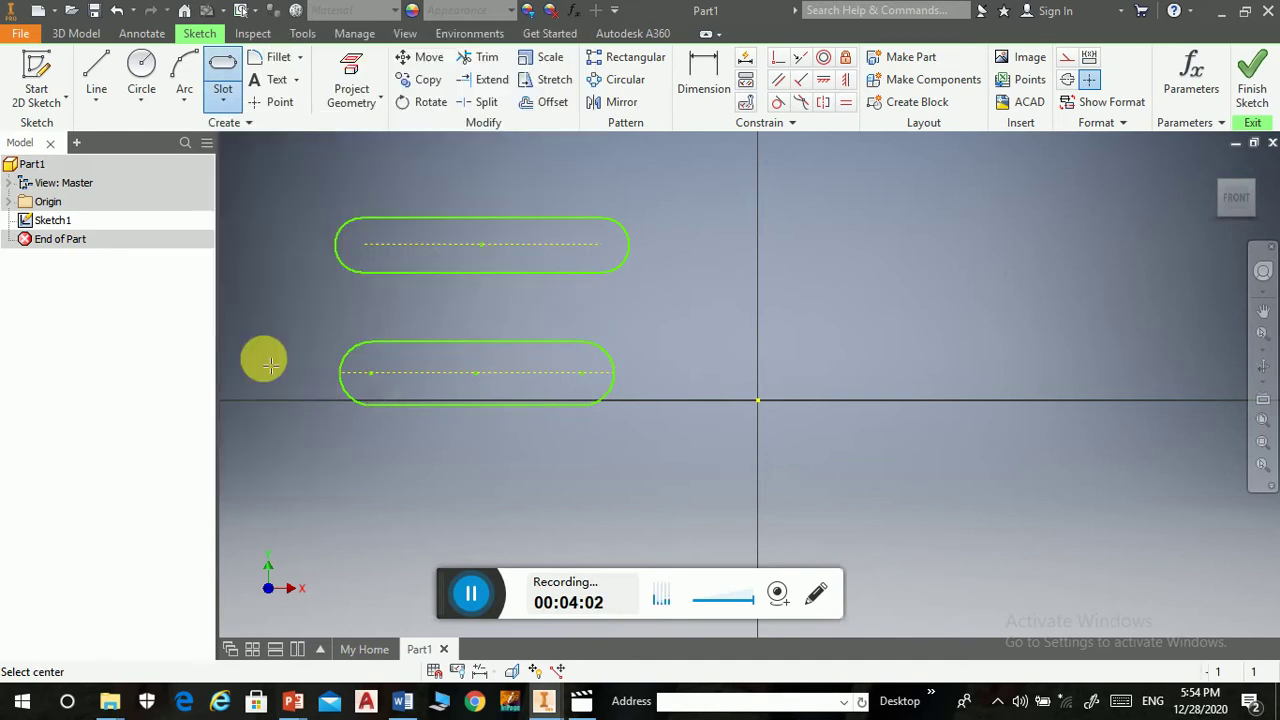
left_click(465, 505)
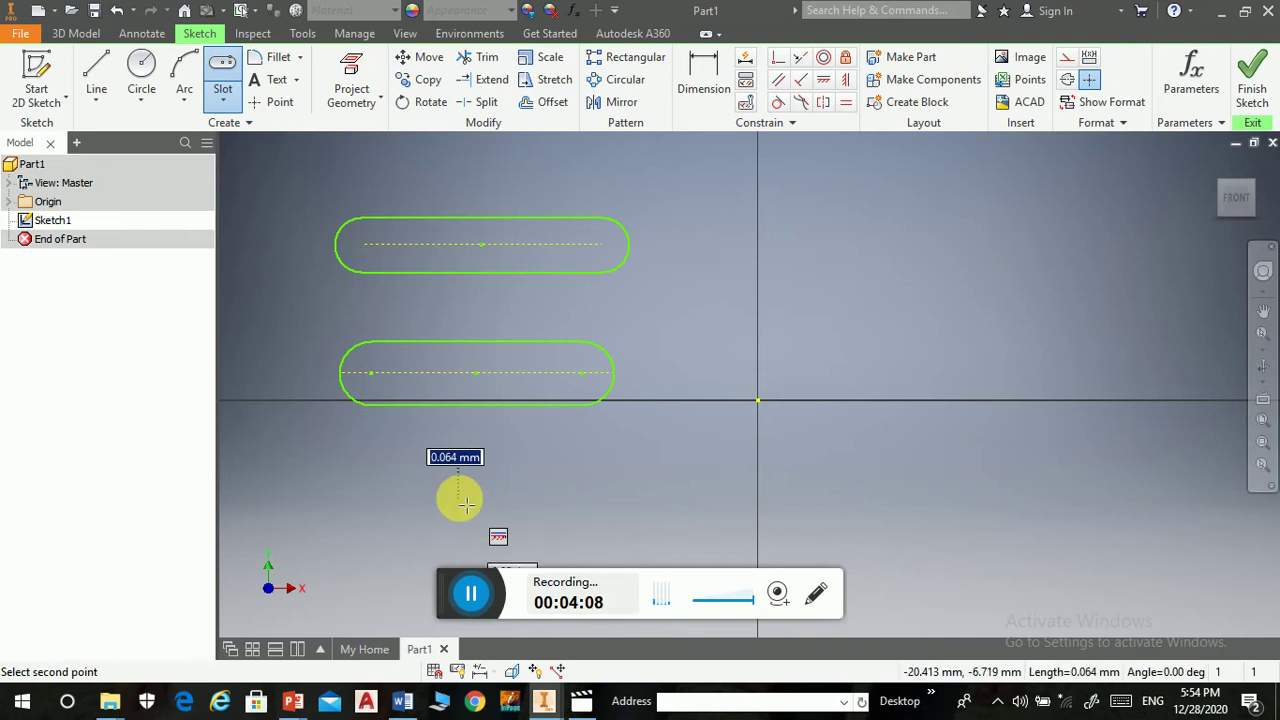
left_click(582, 499)
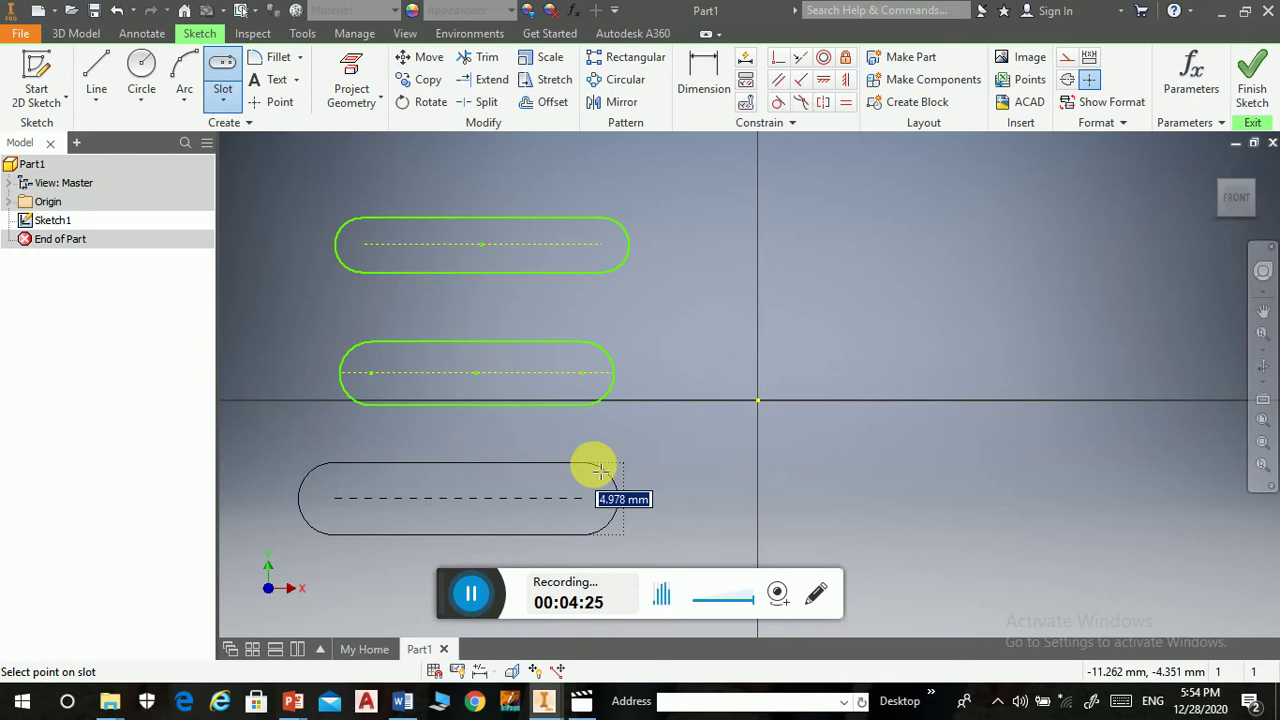
left_click(599, 470)
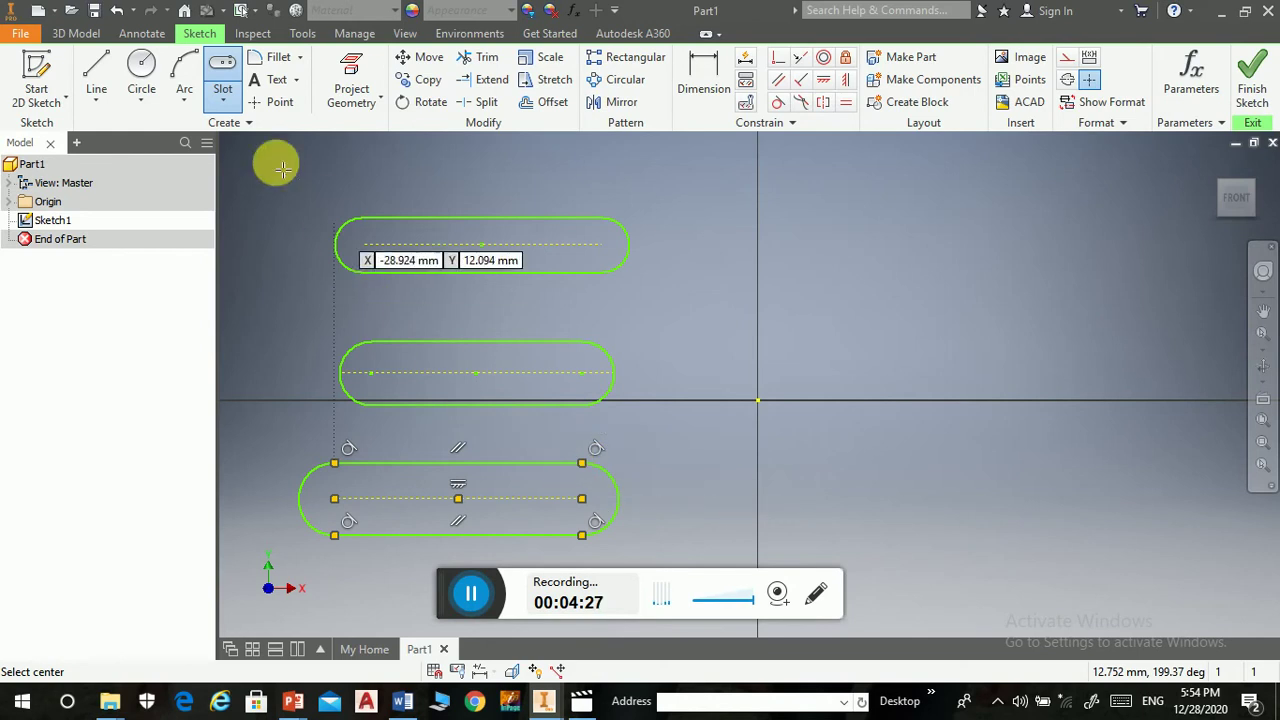
Sketch a Three Point Arc slot above and right of the origin, with arc ends about 9.9 mm apart and a width of about 4.9 mm
left_click(231, 107)
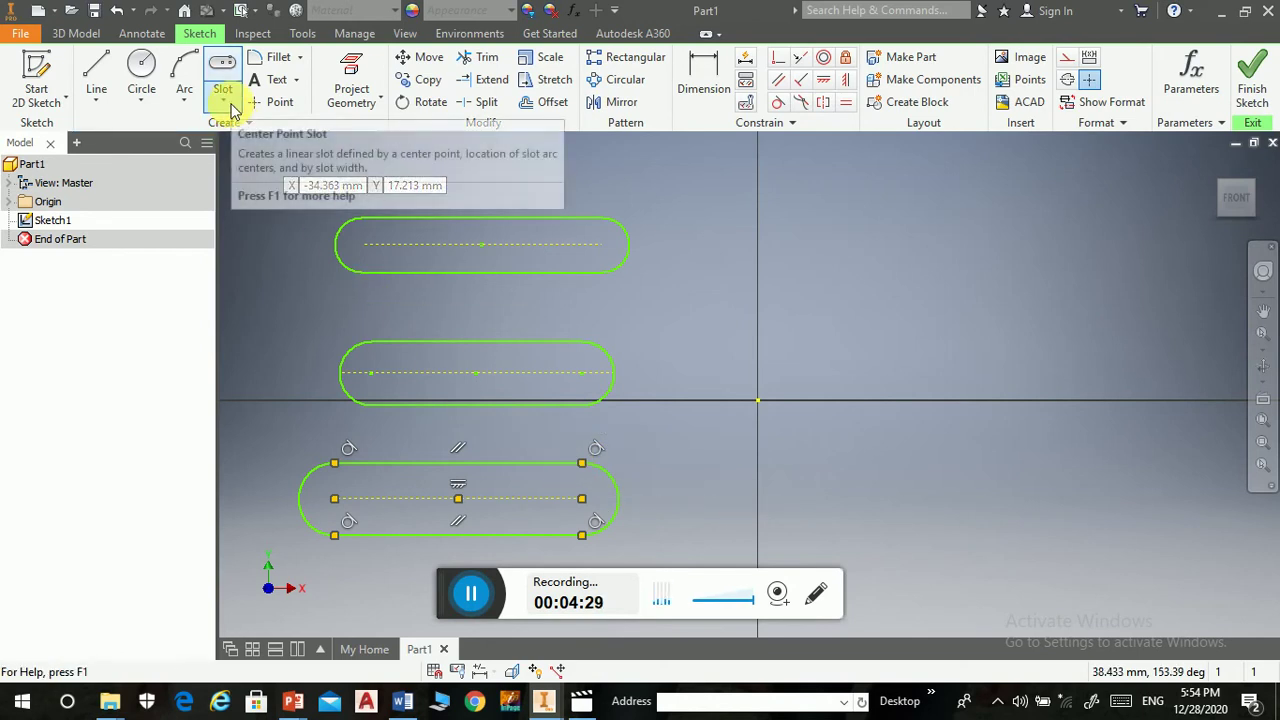
left_click(223, 101)
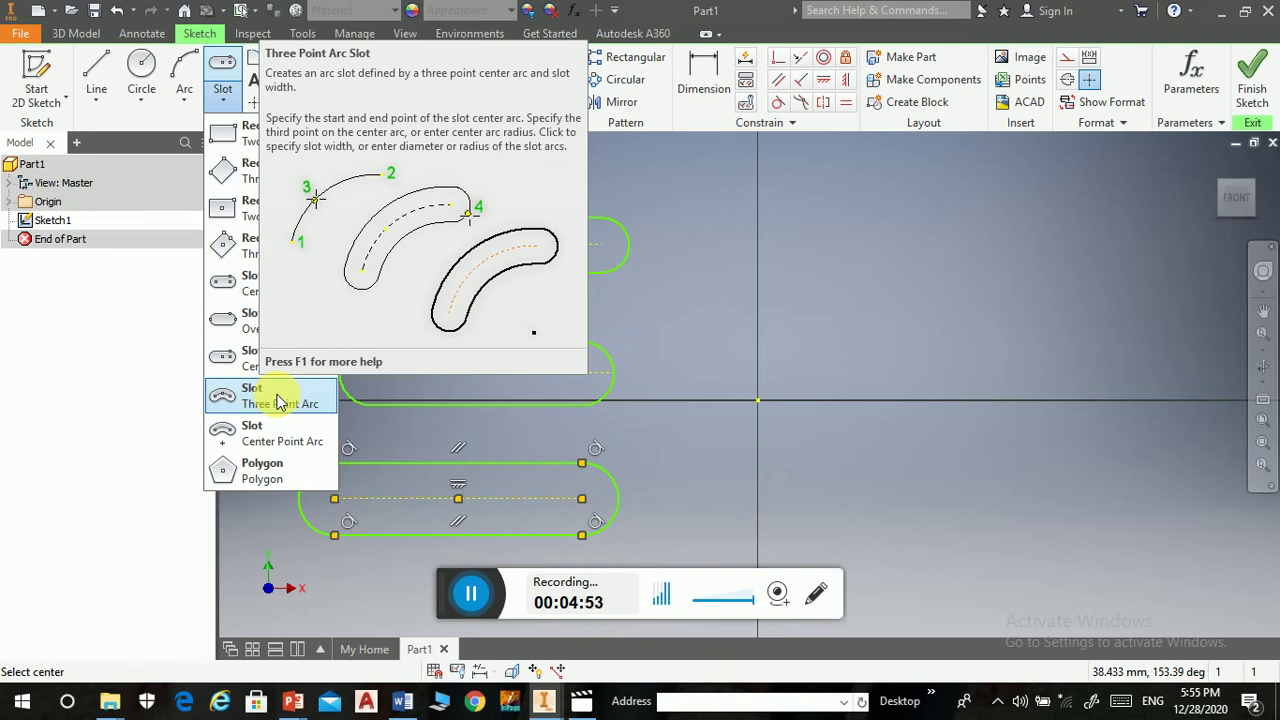
left_click(281, 401)
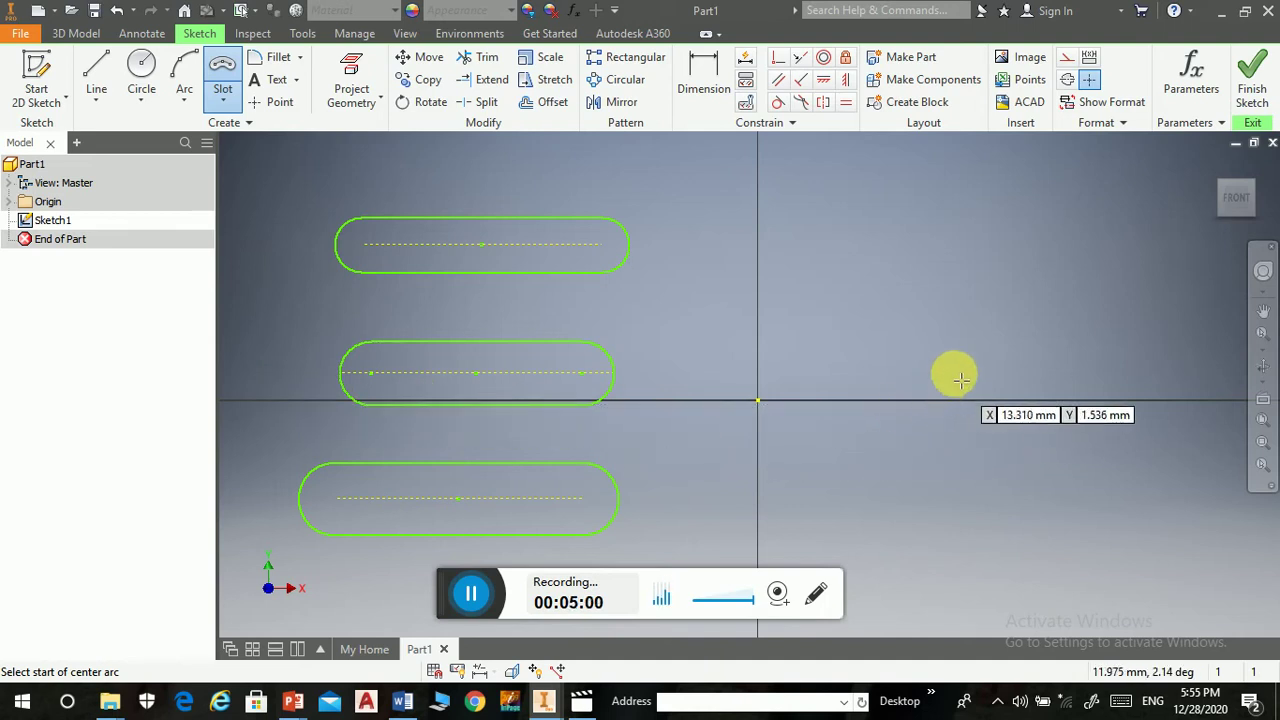
left_click(946, 322)
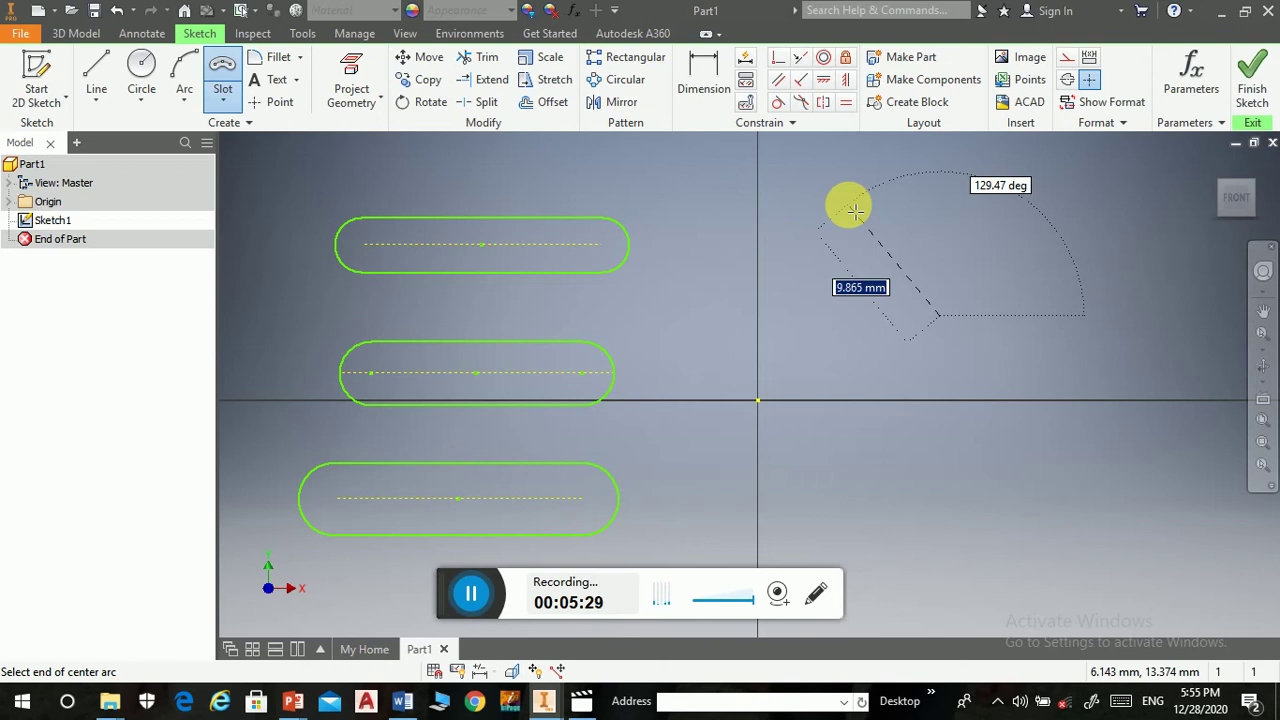
left_click(849, 207)
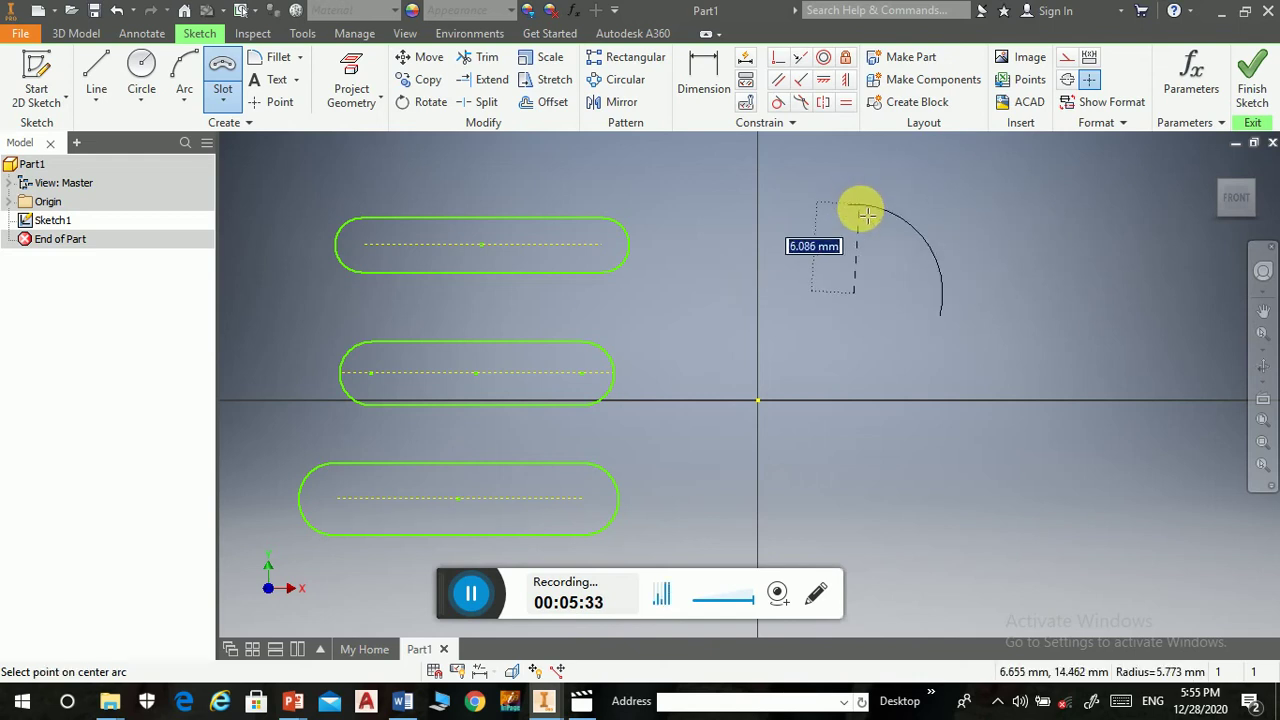
left_click(868, 263)
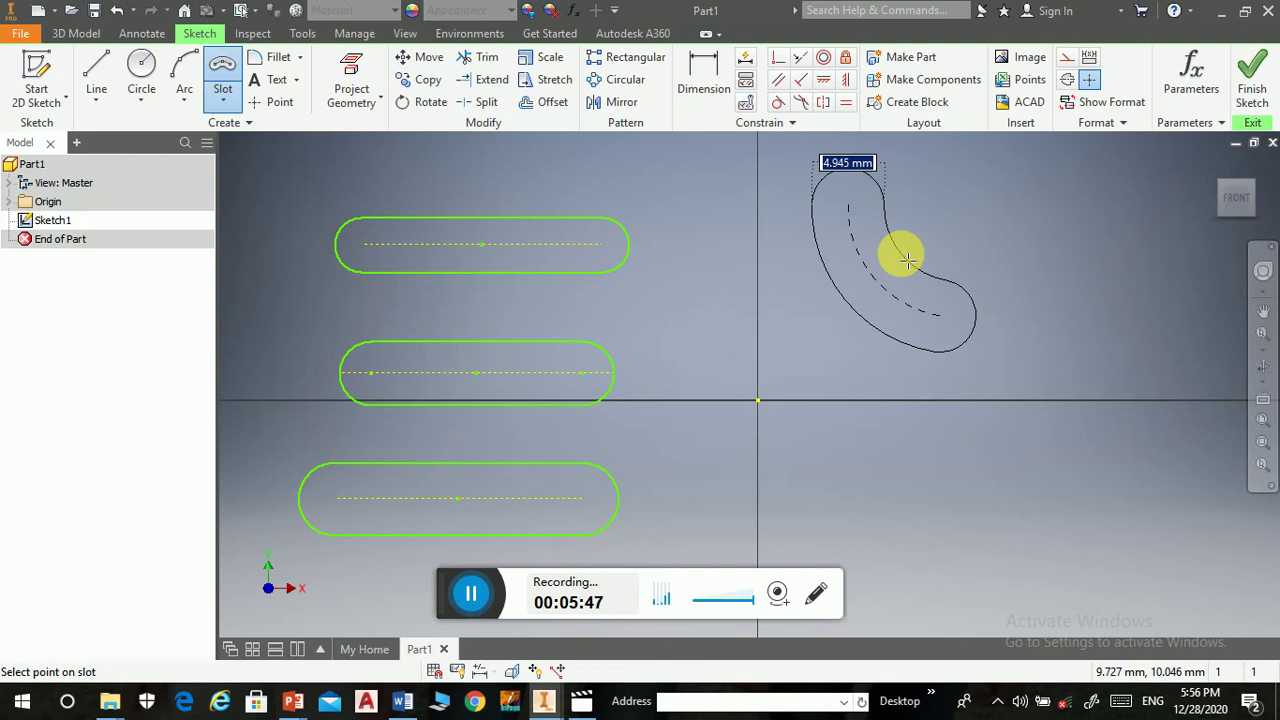
left_click(904, 258)
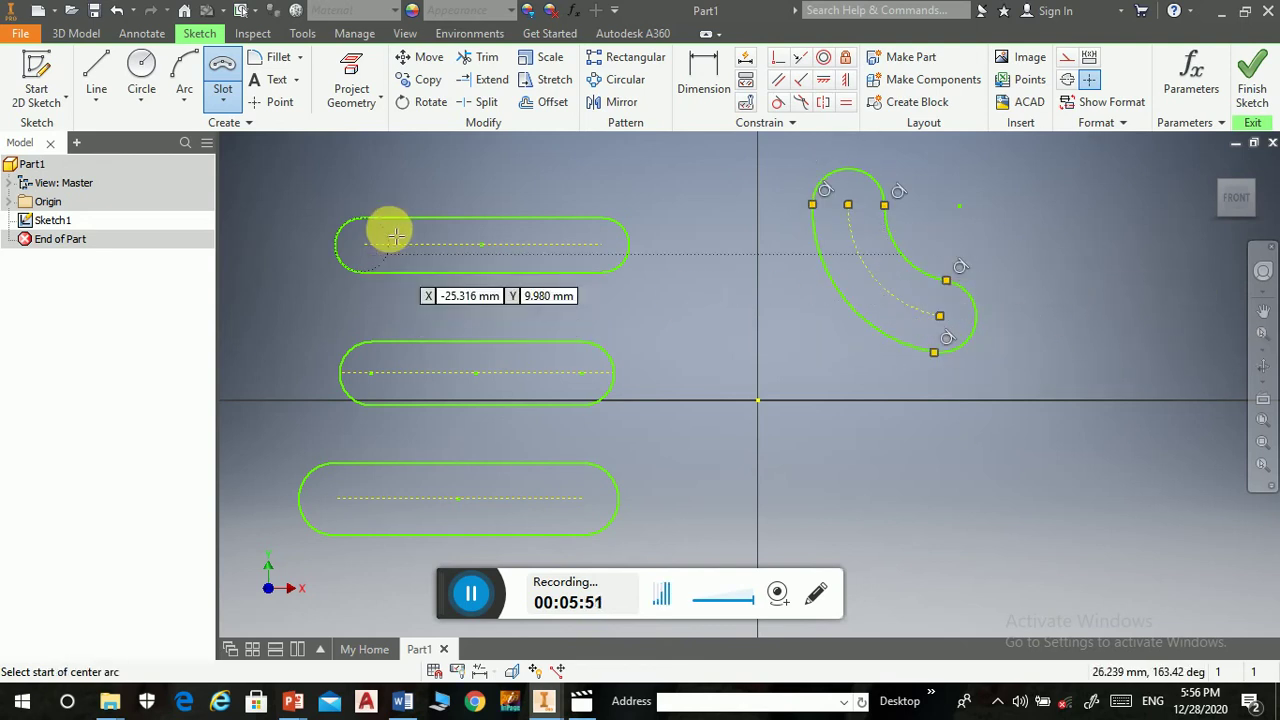
Sketch a Center Point Arc slot below and right of the origin, with a center arc radius of about 7.8 mm and width of about 4 mm
left_click(223, 101)
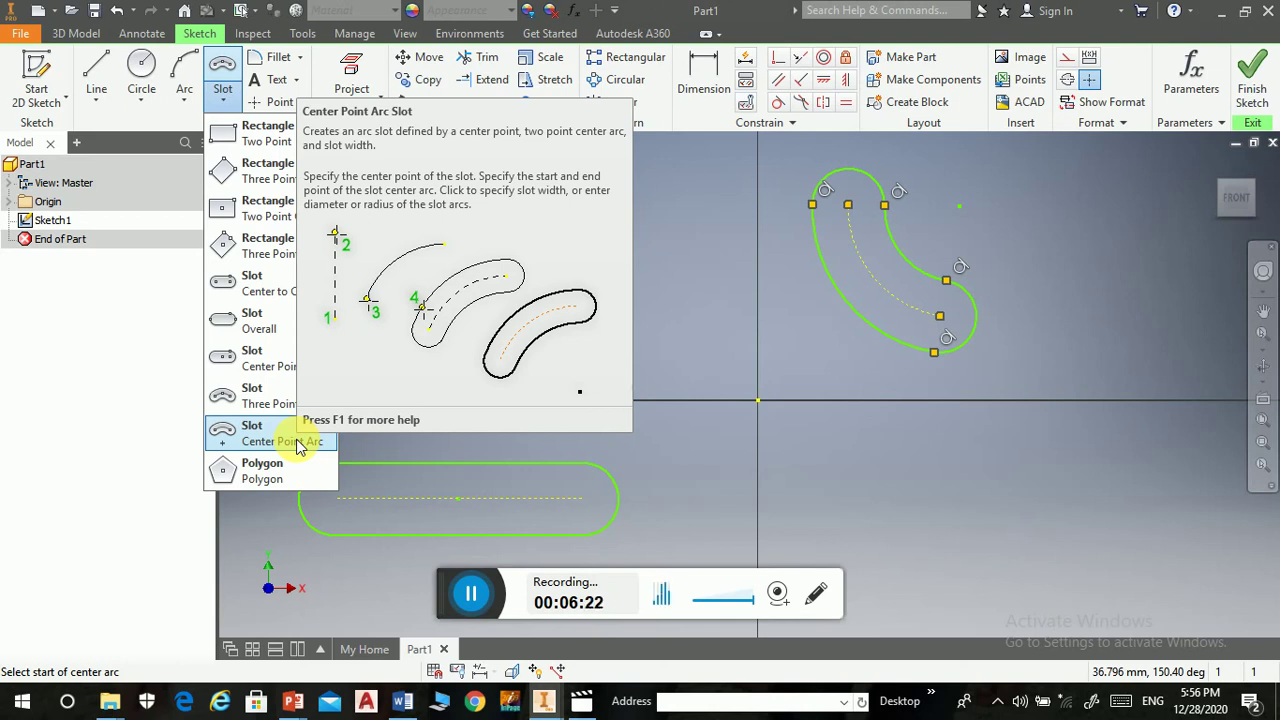
left_click(298, 441)
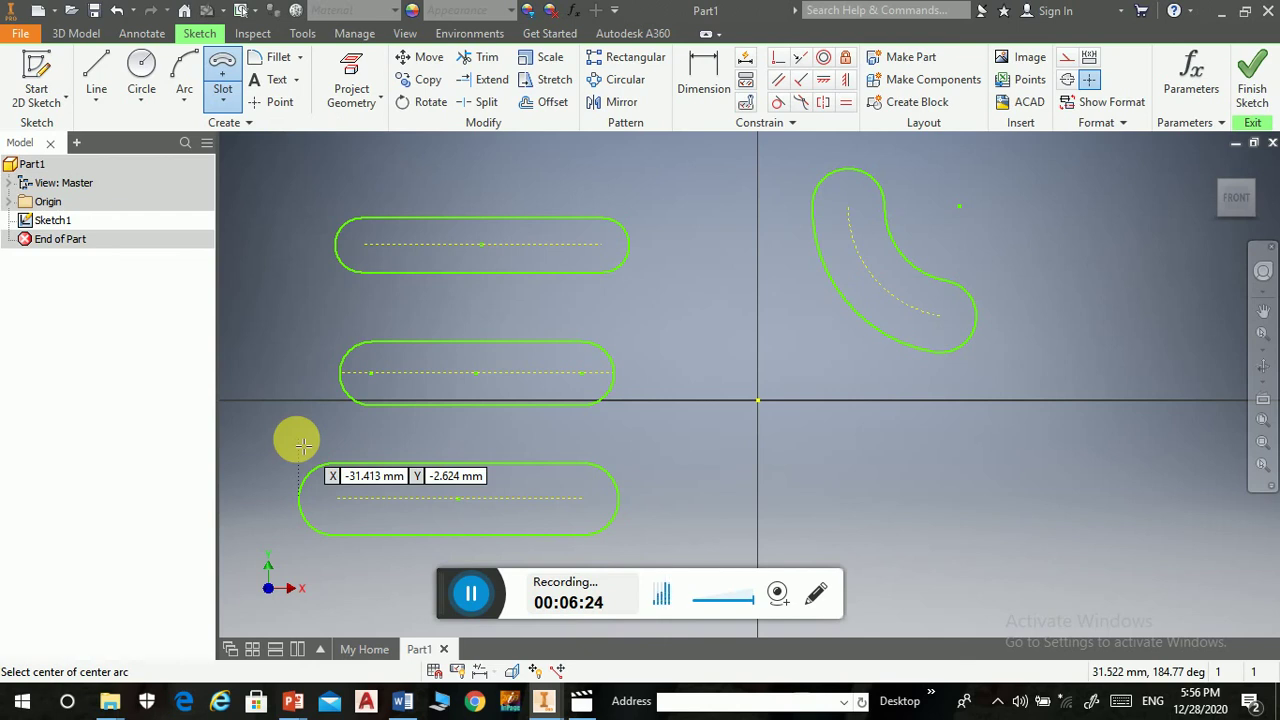
left_click(929, 536)
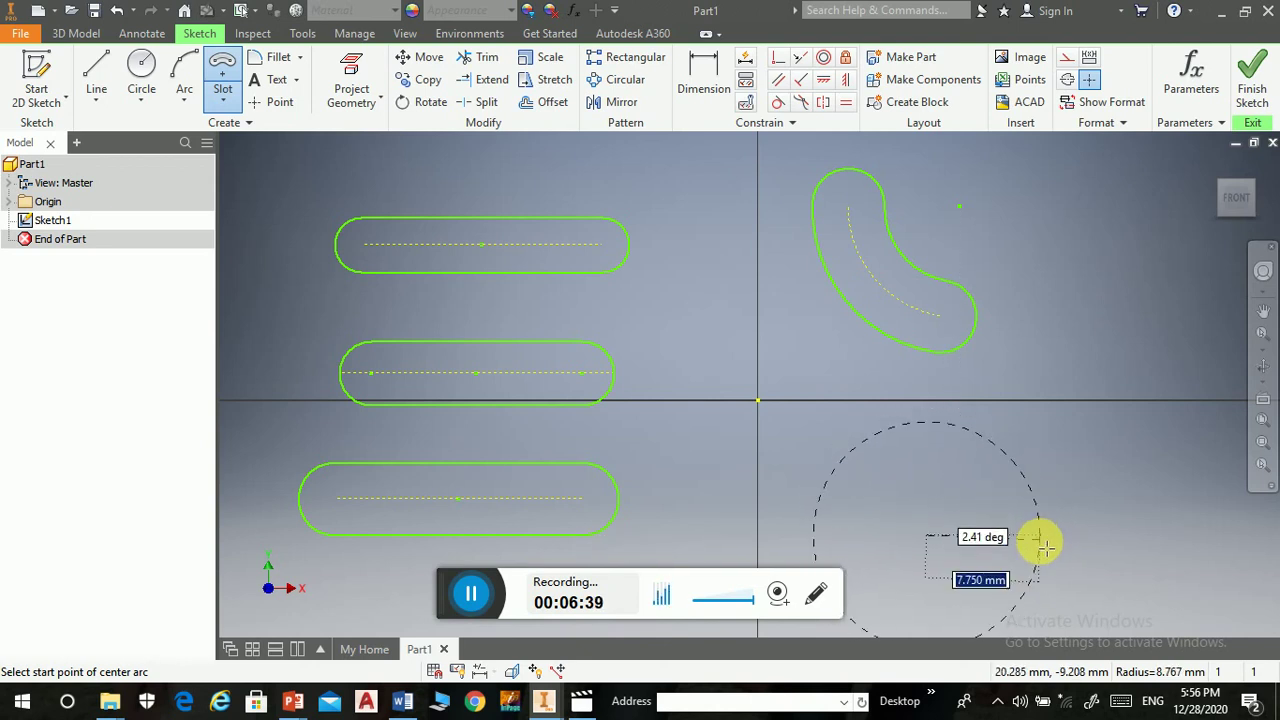
left_click(1044, 546)
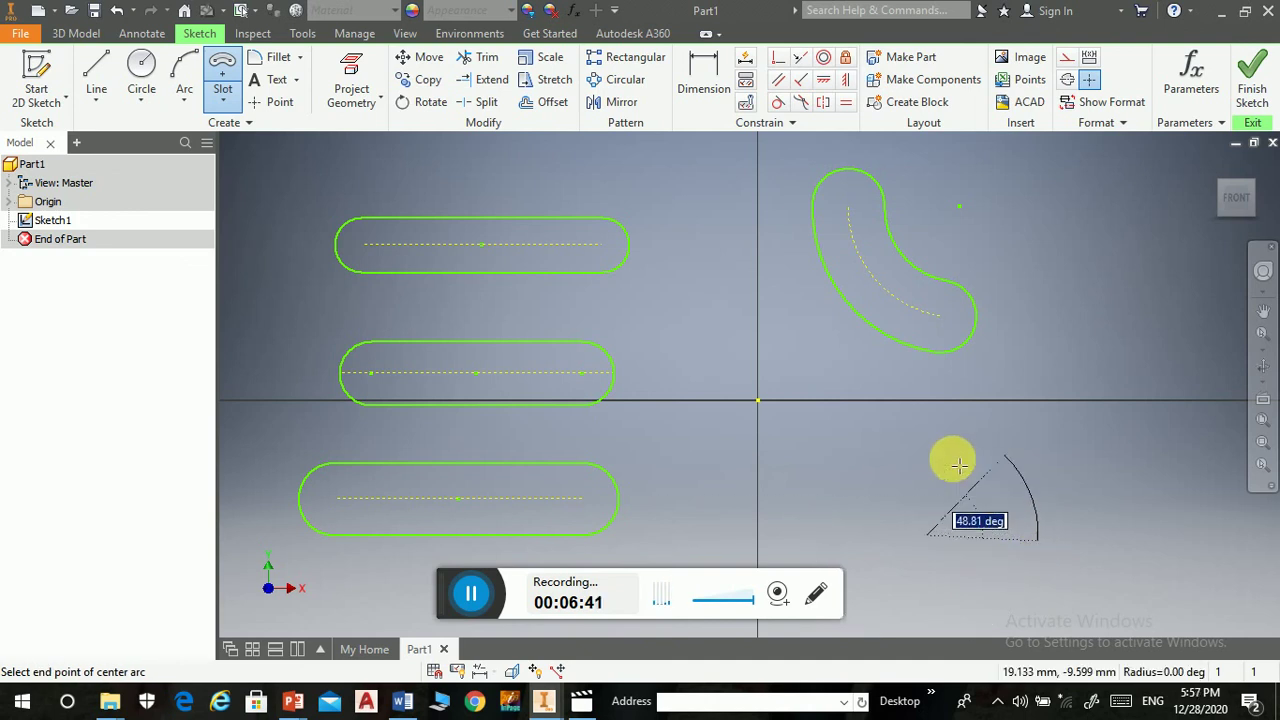
left_click(856, 464)
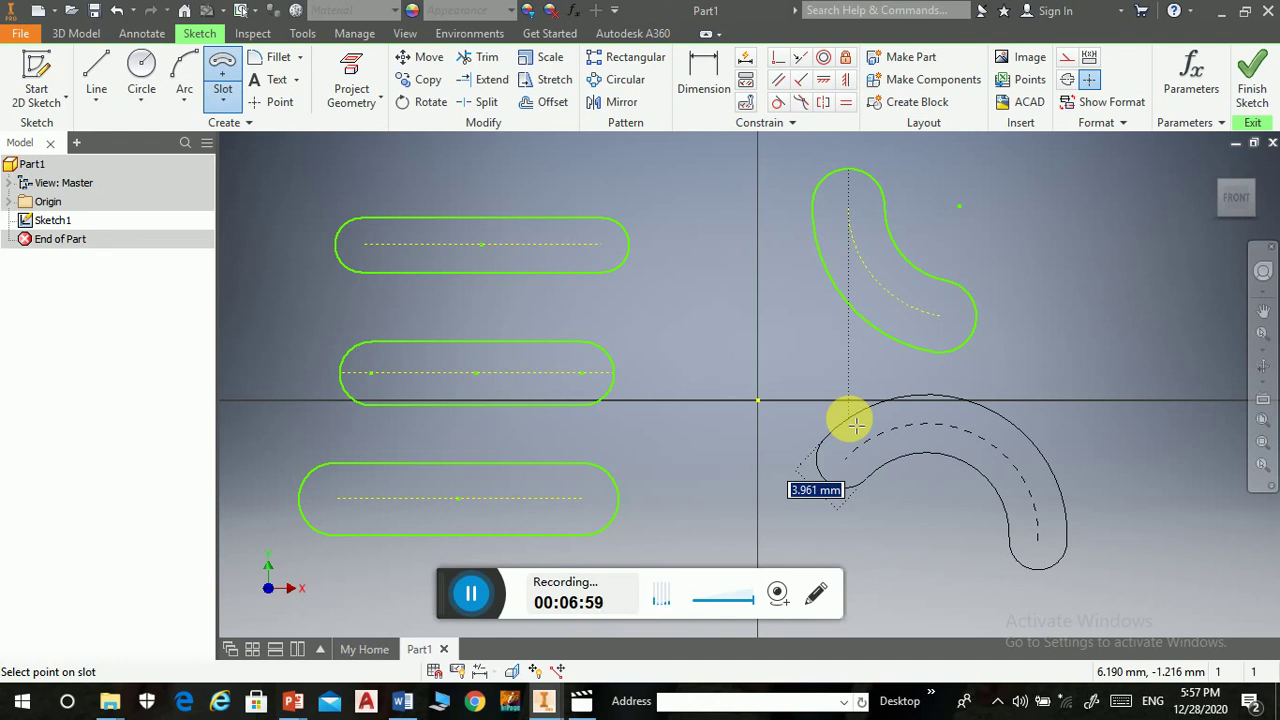
left_click(856, 425)
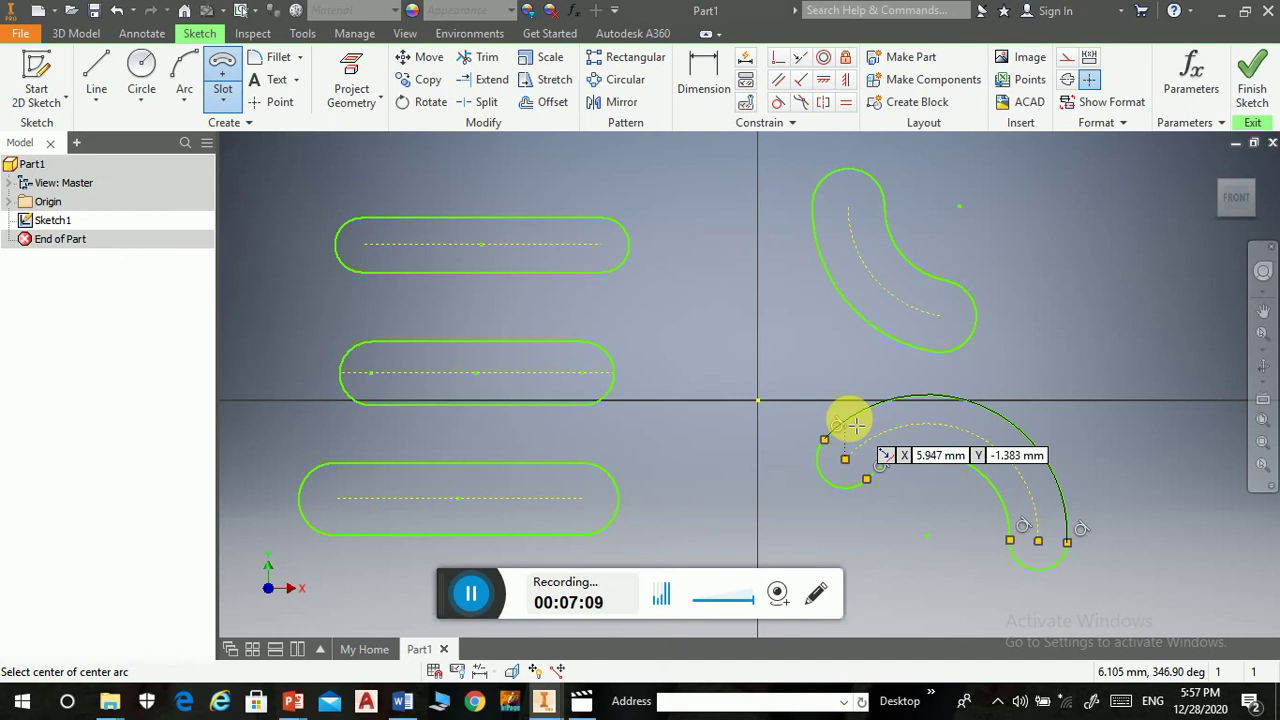
left_click(848, 424)
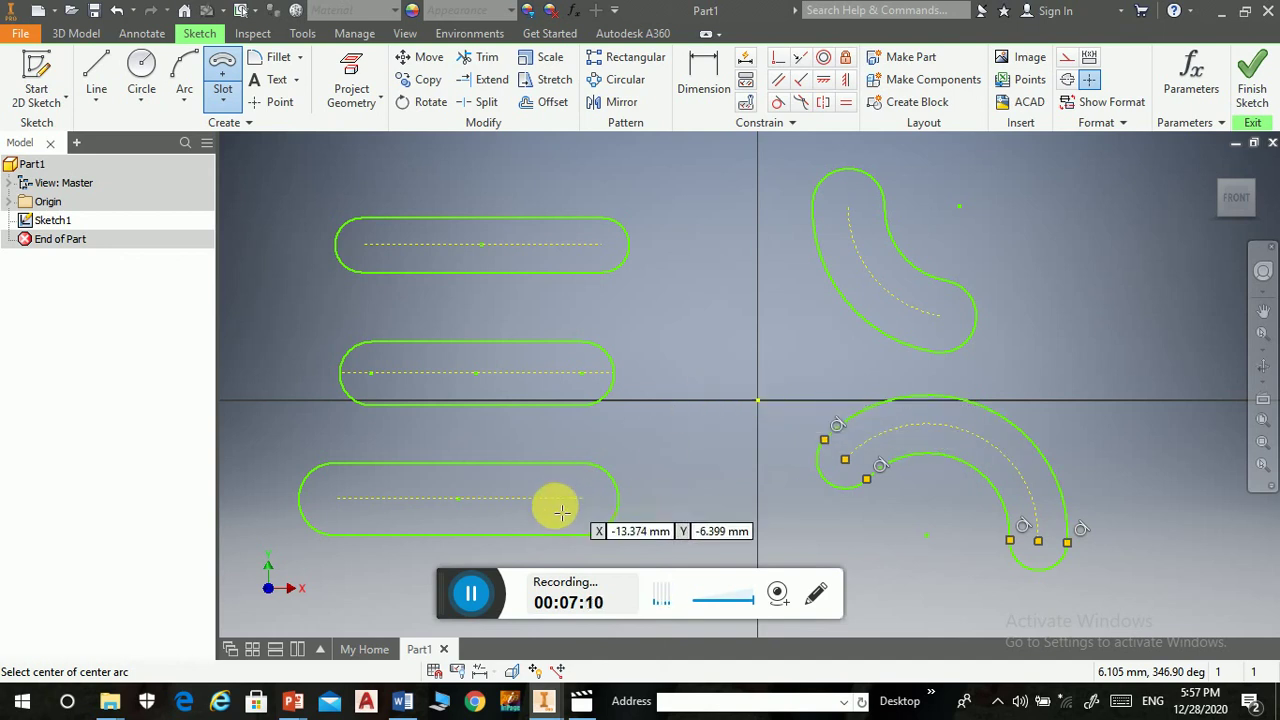